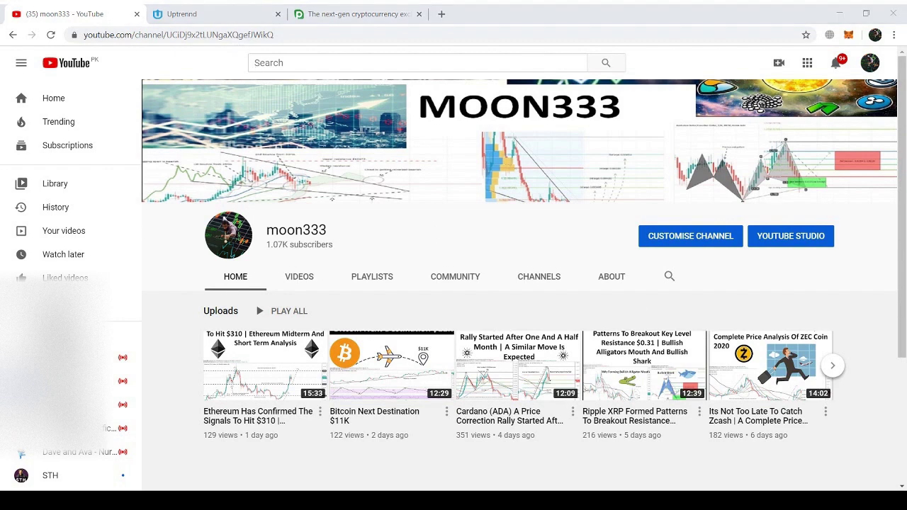
Switch to the Uptrennd profile page and look over its posts, earned points and balance
{"action": "left_click", "coordinate": [233, 14]}
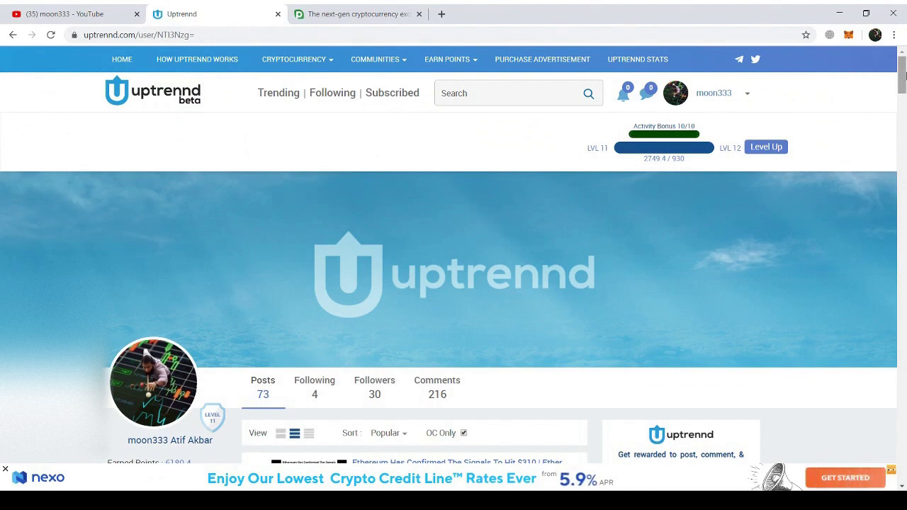
{"action": "left_click_drag", "start_coordinate": [904, 75], "coordinate": [905, 91]}
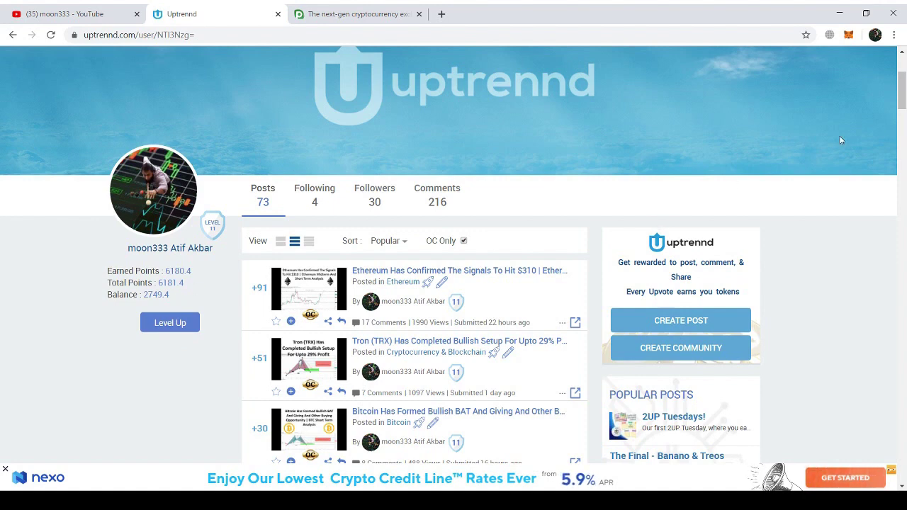
{"action": "scroll", "coordinate": [902, 103], "scroll_direction": "up", "scroll_amount": 1}
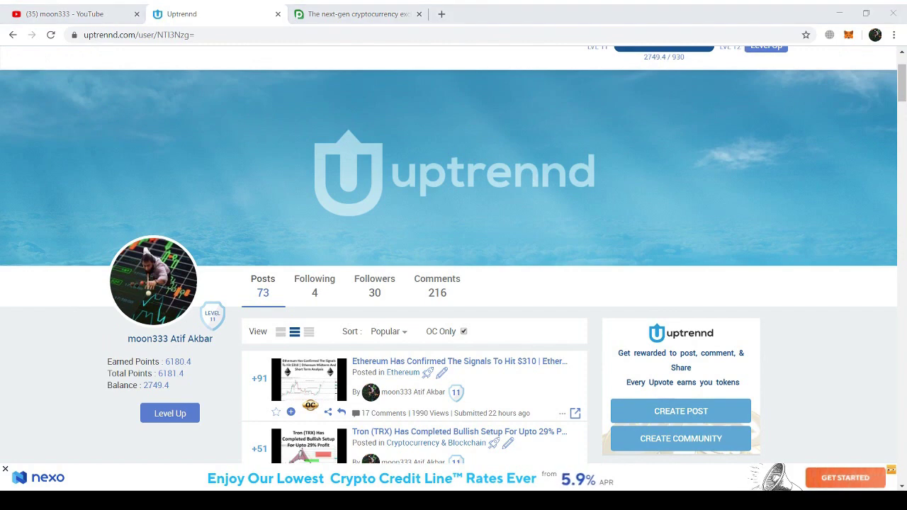
Open the MetaMask wallet in a full browser page and start adding a token to Account 3
{"action": "left_click", "coordinate": [442, 13]}
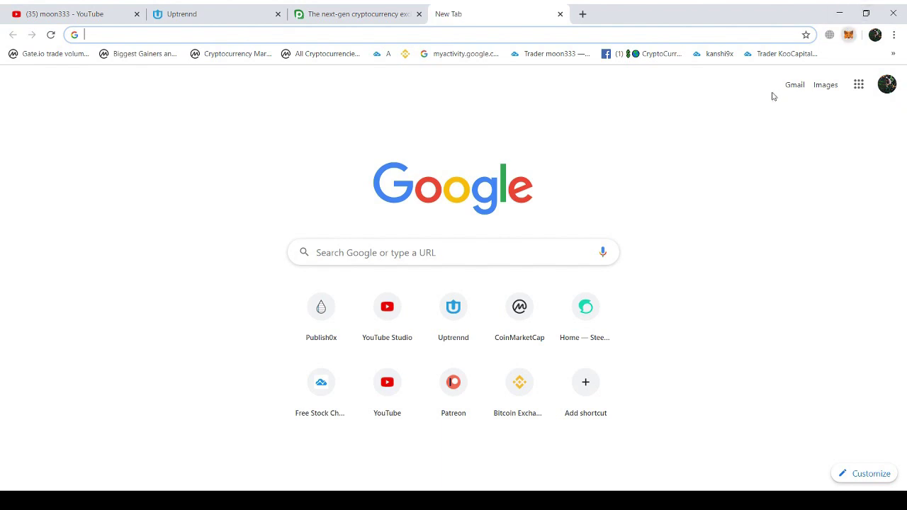
{"action": "left_click", "coordinate": [508, 142]}
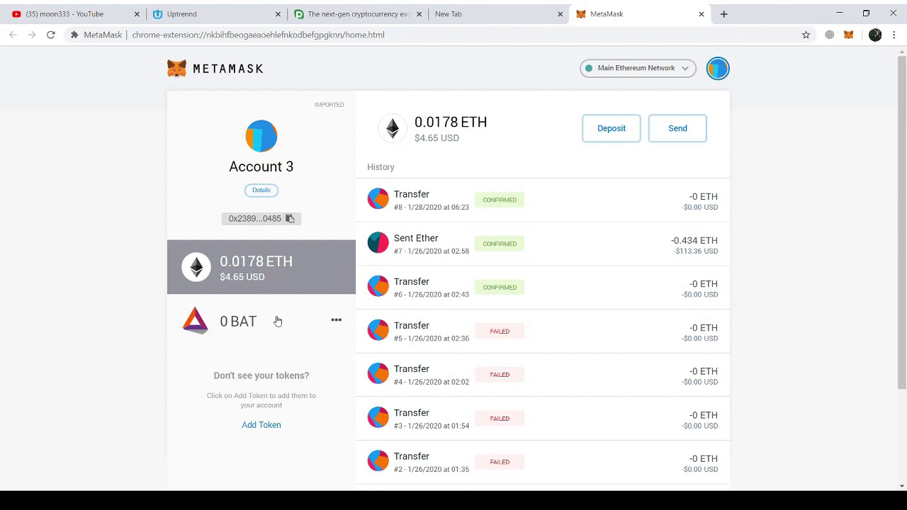
{"action": "left_click", "coordinate": [261, 425]}
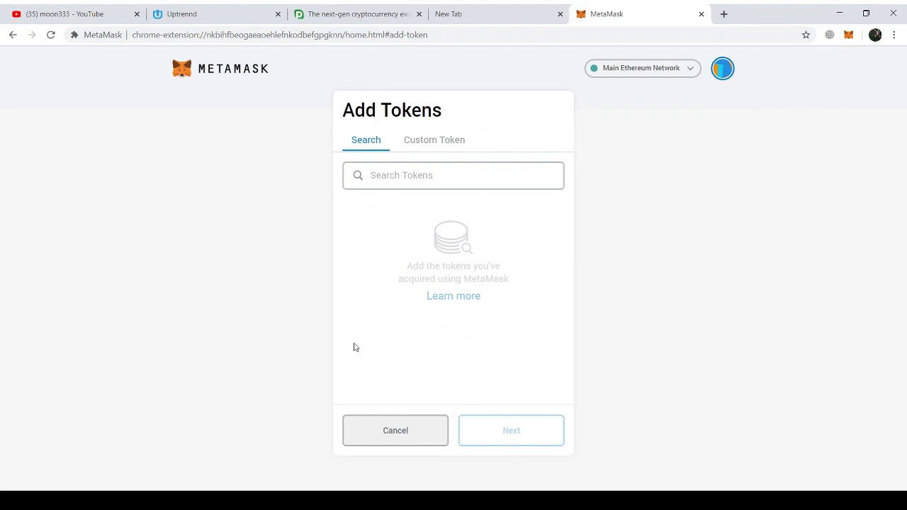
Try to find the Uptrennd token in the token search by its name and by 1up
{"action": "left_click", "coordinate": [424, 174]}
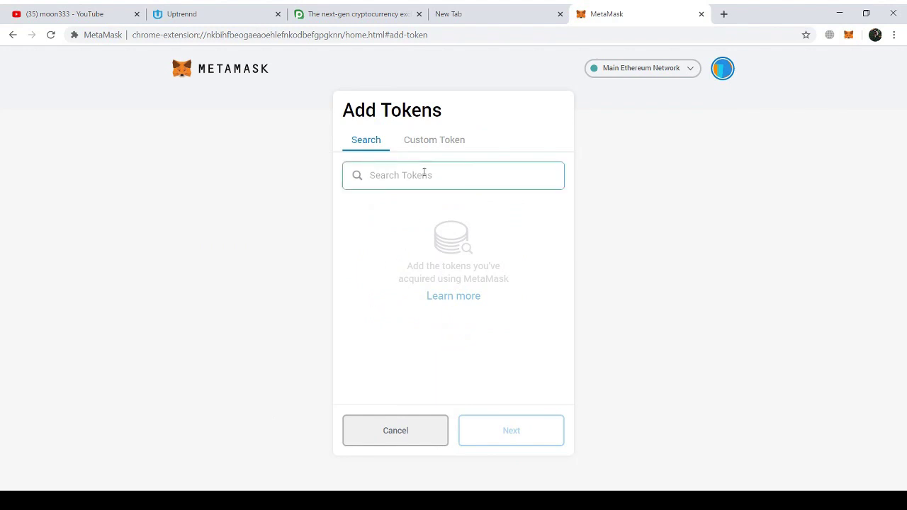
{"action": "type", "text": "uptre"}
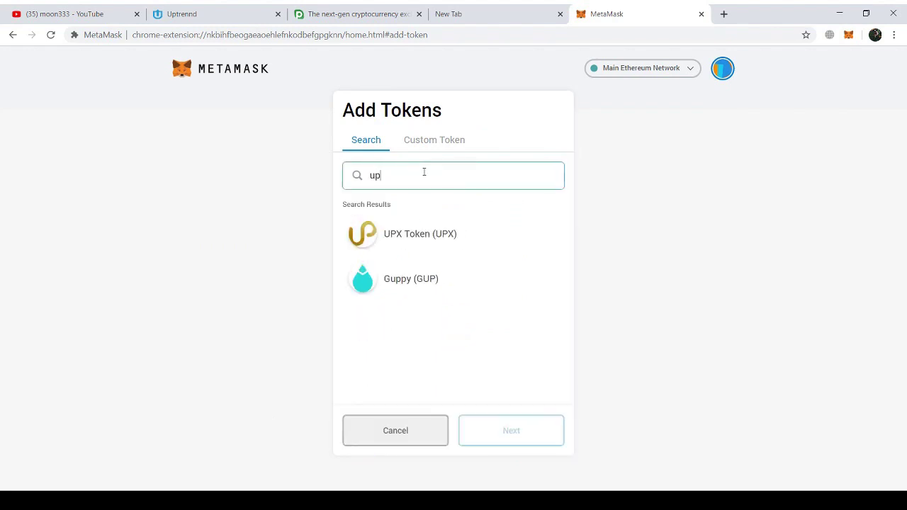
{"action": "key", "text": "BackSpace"}
{"action": "key", "text": "BackSpace"}
{"action": "key", "text": "BackSpace"}
{"action": "key", "text": "BackSpace"}
{"action": "key", "text": "BackSpace"}
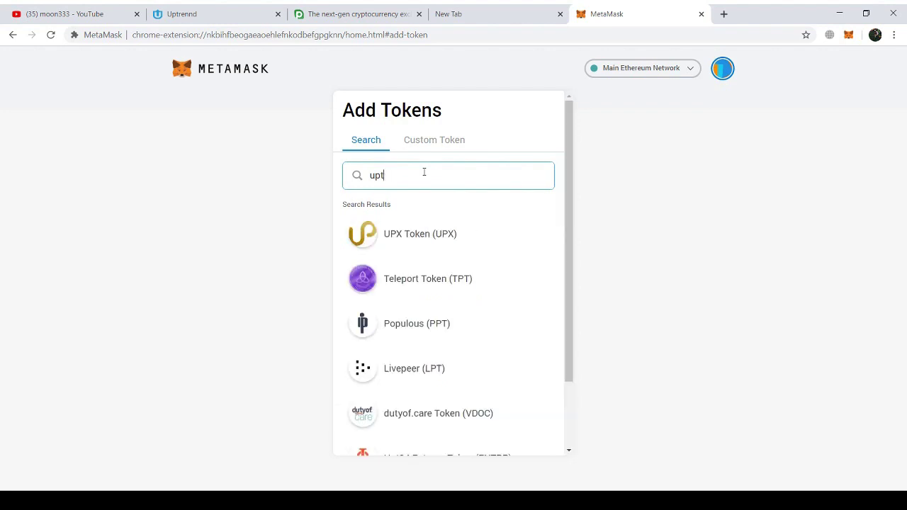
{"action": "type", "text": "1up"}
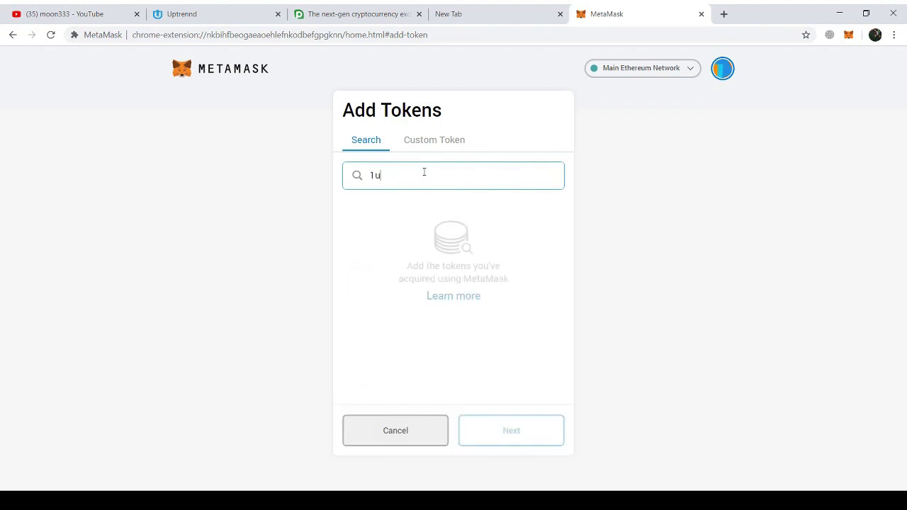
Clear the token search and switch to adding a custom token, ready to enter its contract address
{"action": "key", "text": "BackSpace"}
{"action": "key", "text": "BackSpace"}
{"action": "key", "text": "BackSpace"}
{"action": "left_click", "coordinate": [452, 142]}
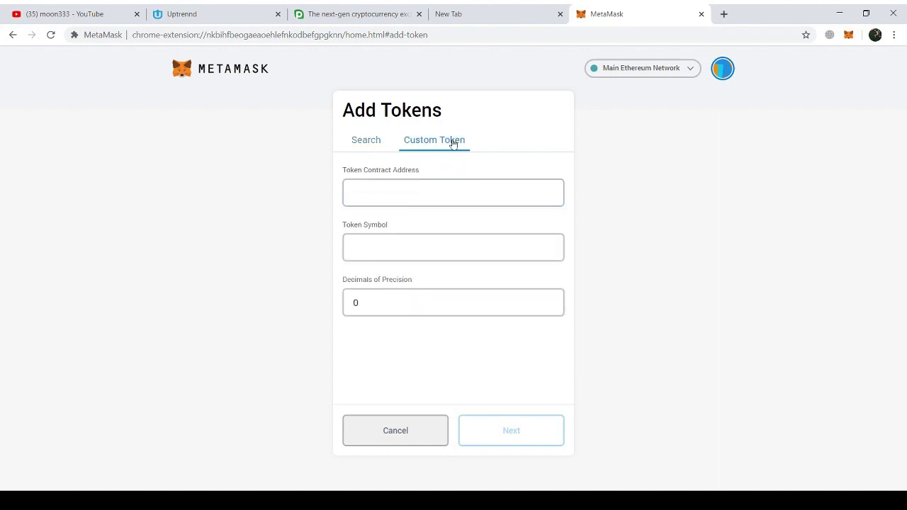
{"action": "left_click", "coordinate": [450, 187]}
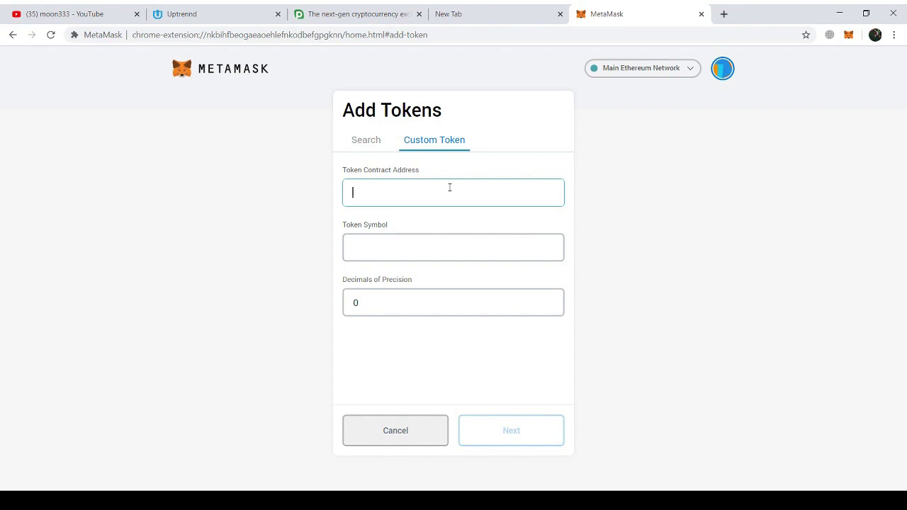
Place the blank browser tab after the MetaMask one and open etherscan.io in it
{"action": "left_click_drag", "start_coordinate": [460, 8], "coordinate": [590, 10]}
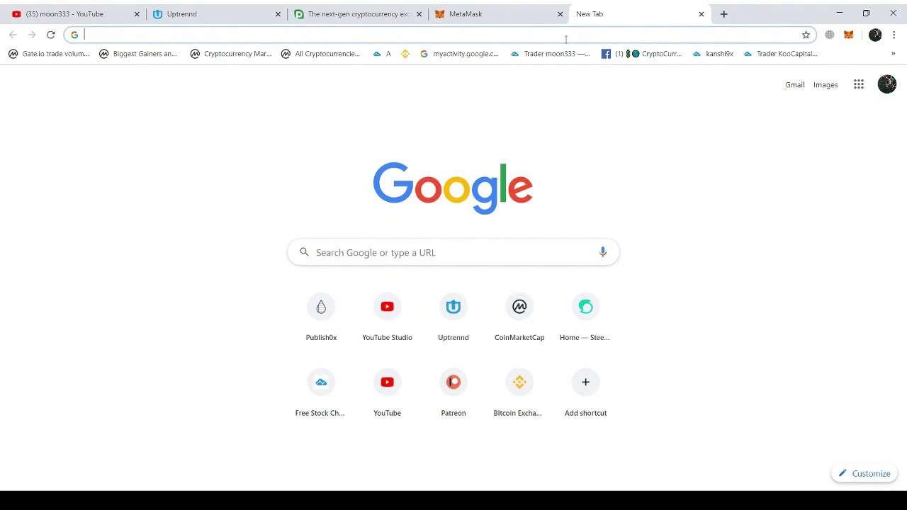
{"action": "type", "text": "ethscan"}
{"action": "key", "text": "Return"}
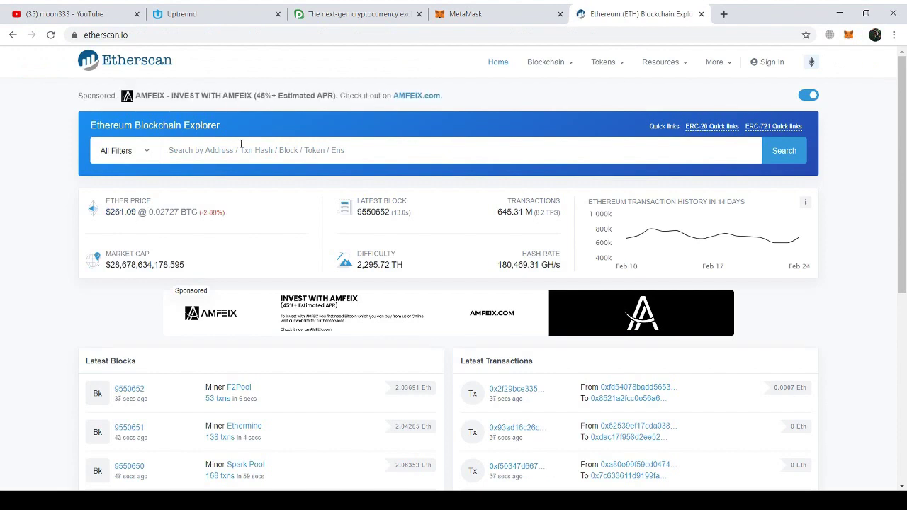
{"action": "left_click", "coordinate": [241, 149]}
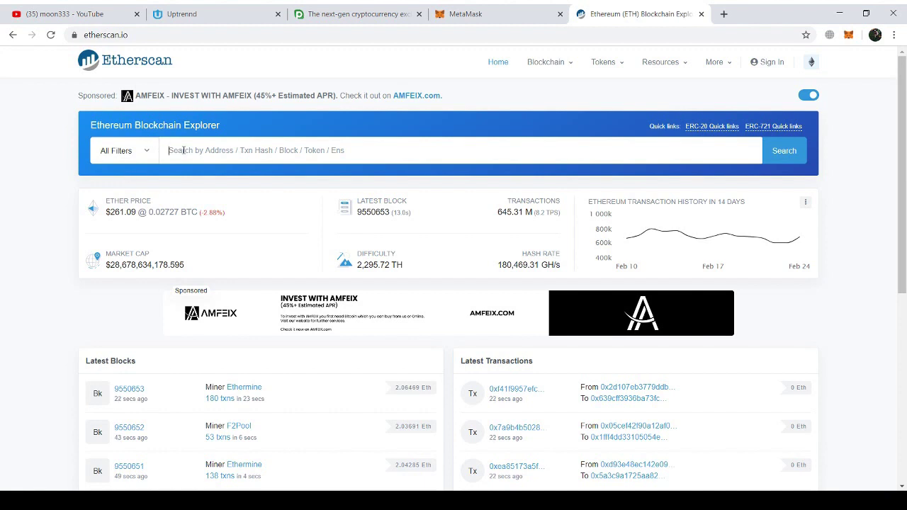
{"action": "type", "text": "uptrennd"}
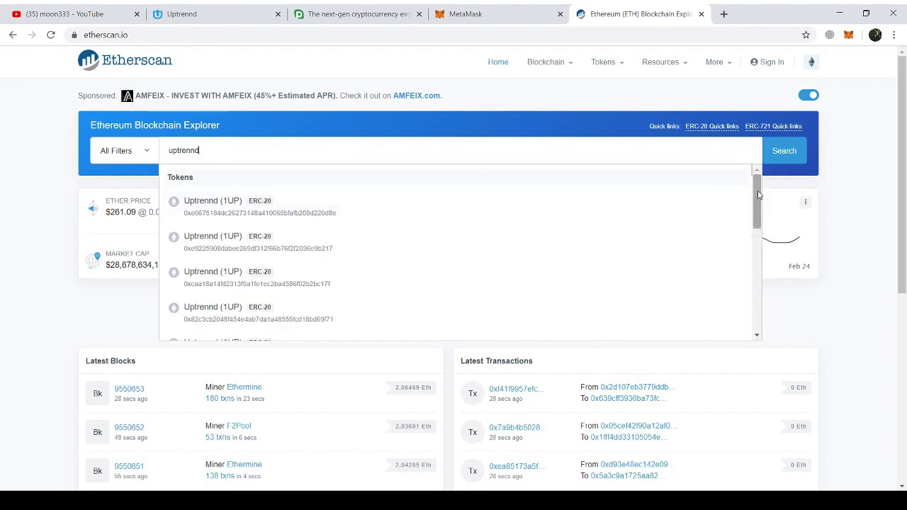
{"action": "left_click_drag", "start_coordinate": [758, 195], "coordinate": [760, 272]}
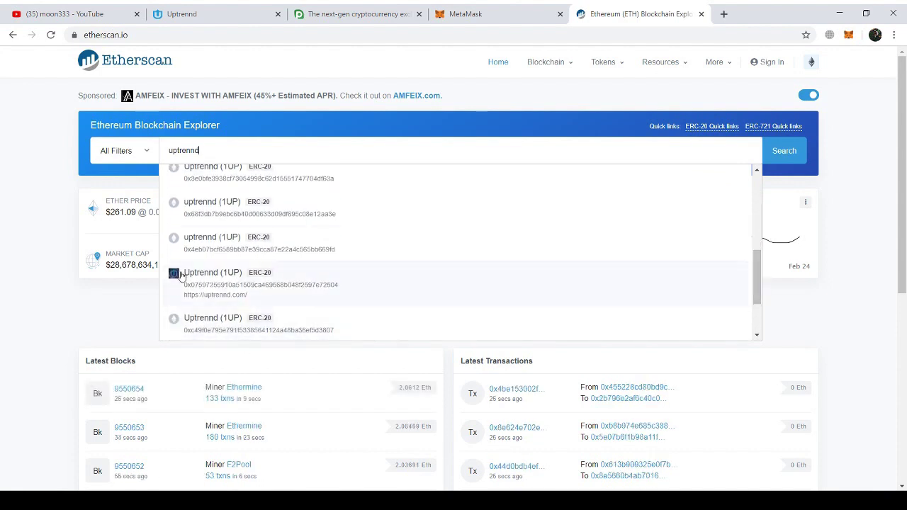
{"action": "left_click", "coordinate": [219, 280]}
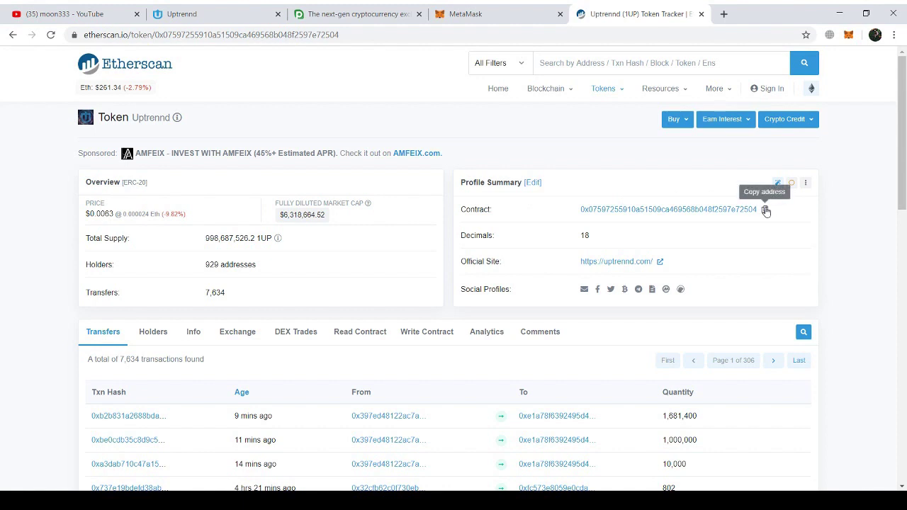
Copy the Uptrennd contract address from Etherscan and add it in MetaMask as the custom token 1UP
{"action": "left_click", "coordinate": [765, 211]}
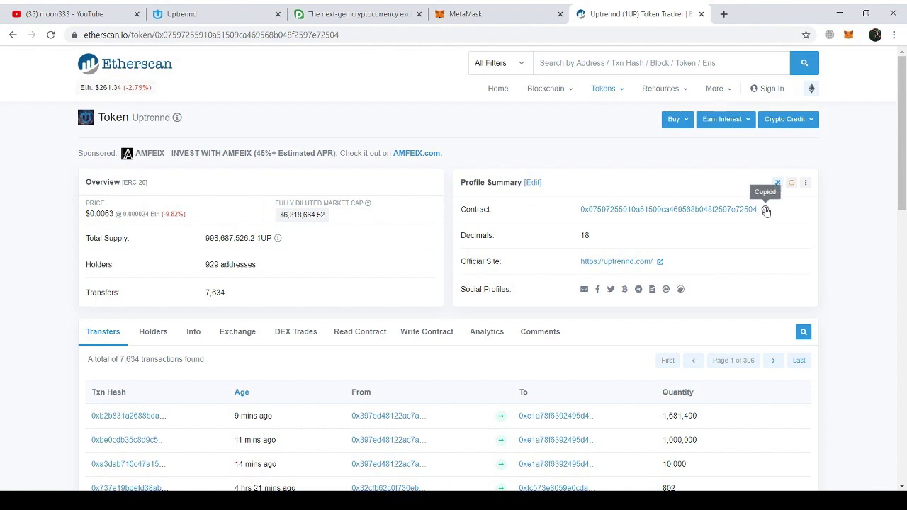
{"action": "left_click", "coordinate": [487, 9]}
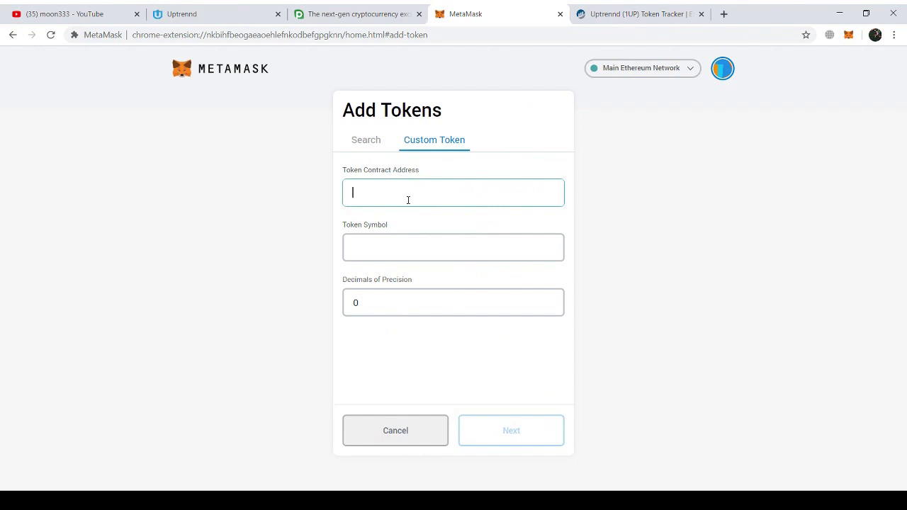
{"action": "key", "text": "ctrl+v"}
{"action": "left_click", "coordinate": [579, 207]}
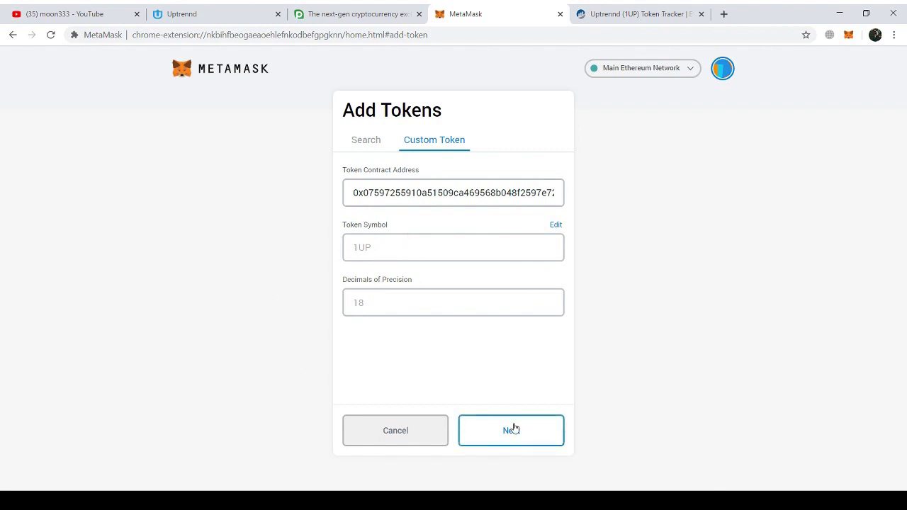
{"action": "left_click", "coordinate": [514, 429]}
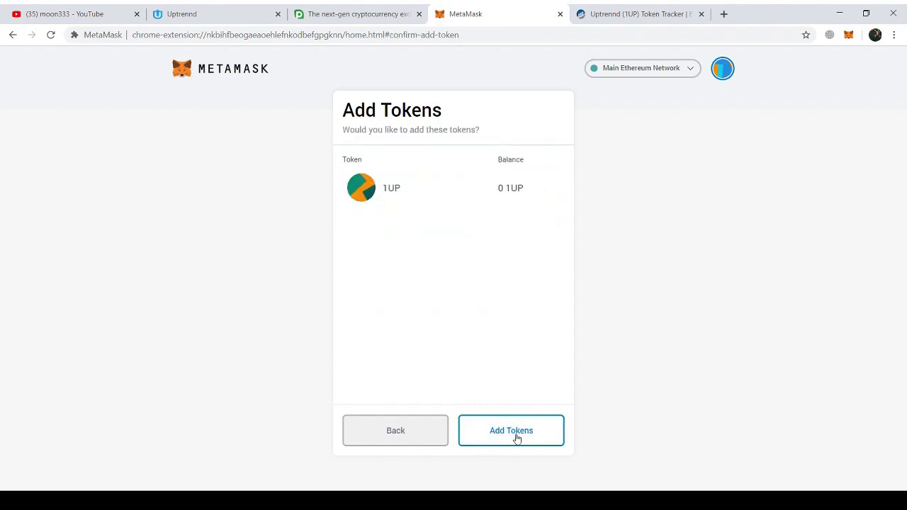
{"action": "left_click", "coordinate": [516, 436]}
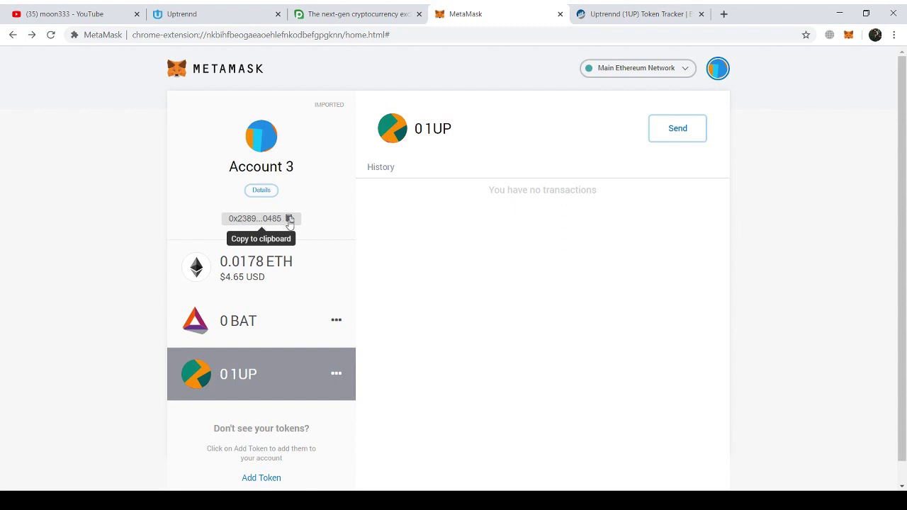
Copy the wallet address of Account 3 and look it up on Etherscan
{"action": "left_click", "coordinate": [290, 221]}
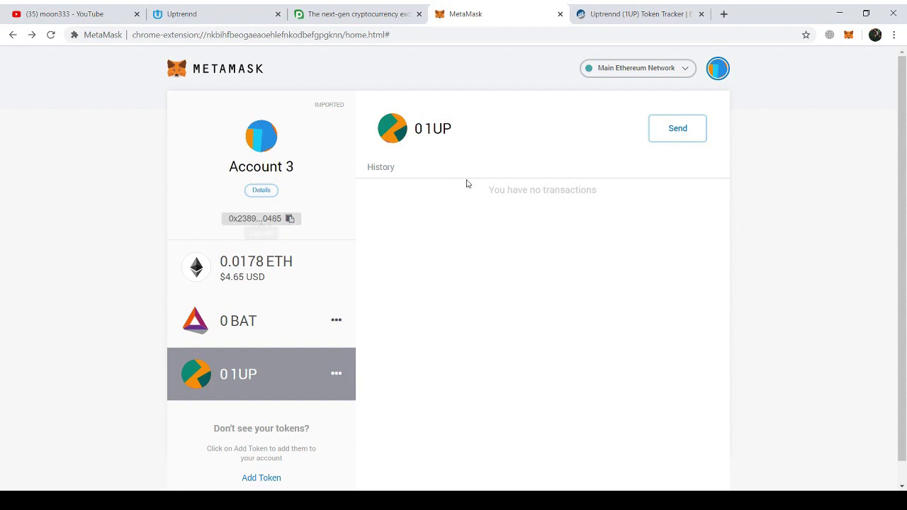
{"action": "left_click", "coordinate": [613, 15]}
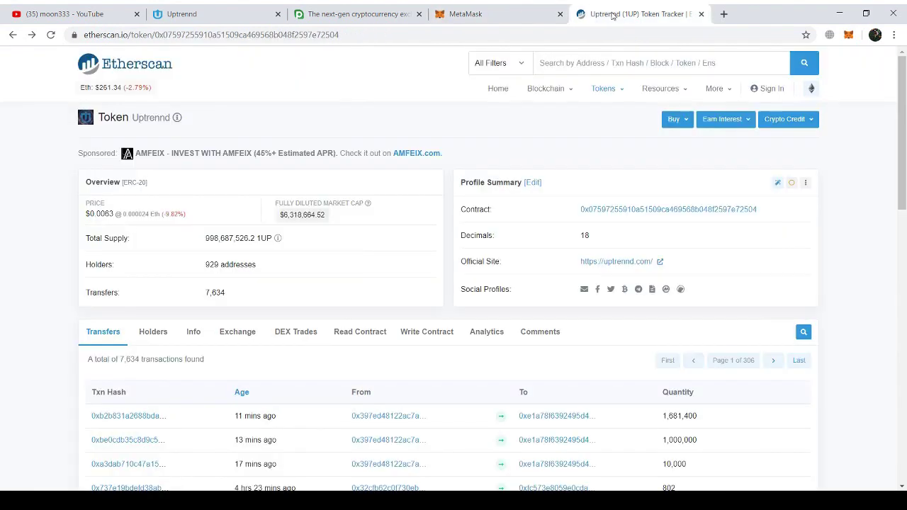
{"action": "left_click", "coordinate": [651, 62]}
{"action": "key", "text": "ctrl+v"}
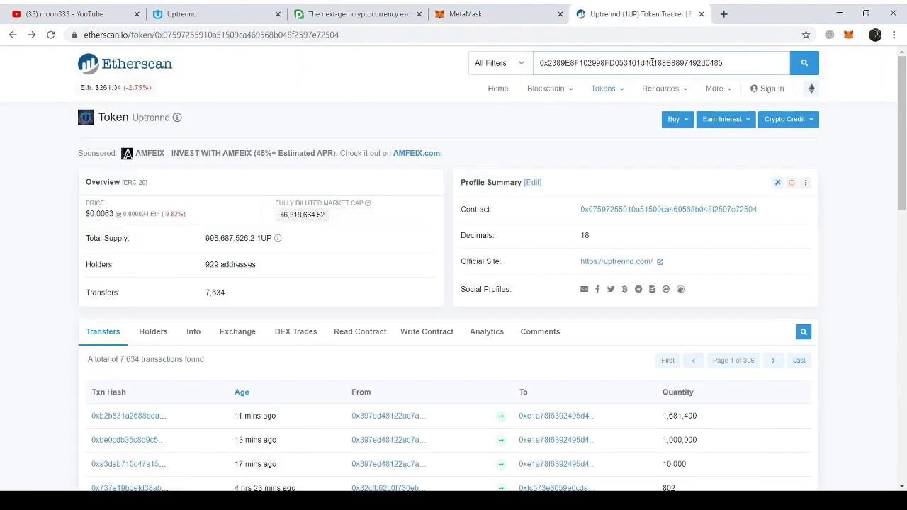
{"action": "key", "text": "Return"}
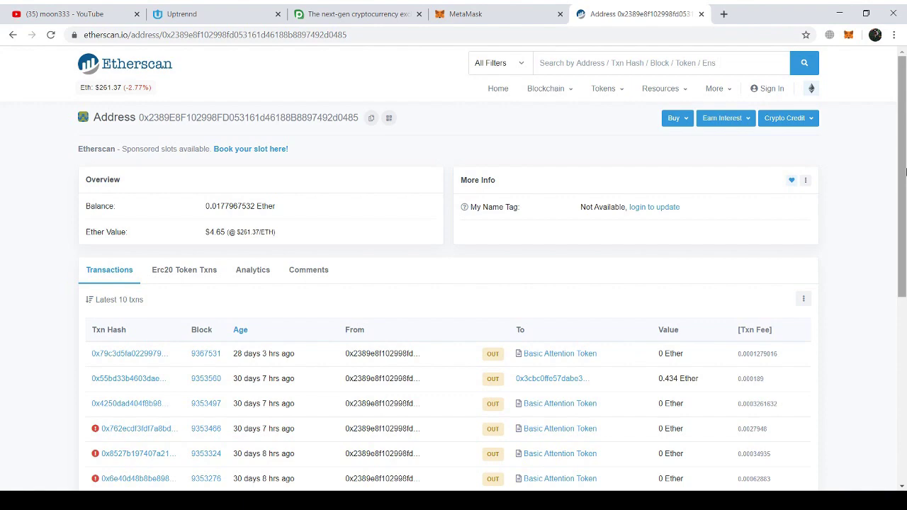
Switch to Uptrennd, open the account information and go to the Withdraw Points page's notes, warnings and acknowledgement
{"action": "left_click", "coordinate": [503, 10]}
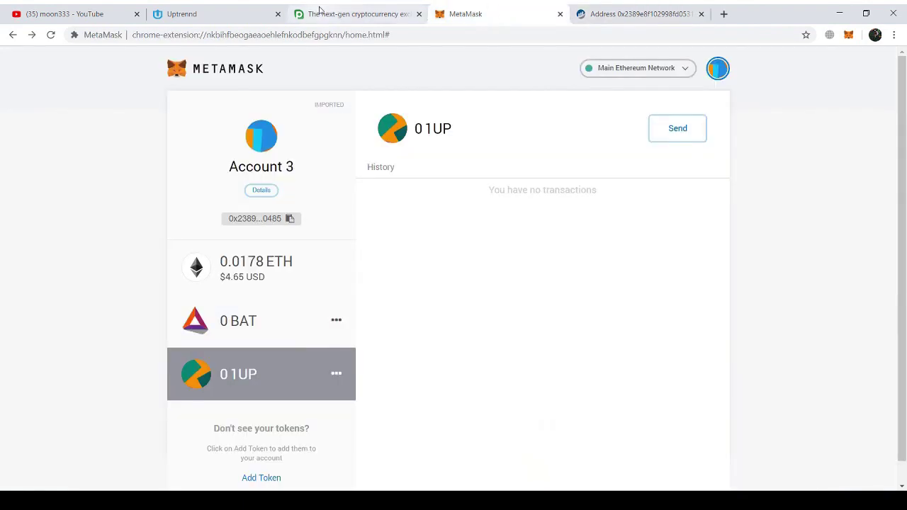
{"action": "left_click", "coordinate": [196, 10]}
{"action": "scroll", "coordinate": [857, 108], "scroll_direction": "up", "scroll_amount": 2}
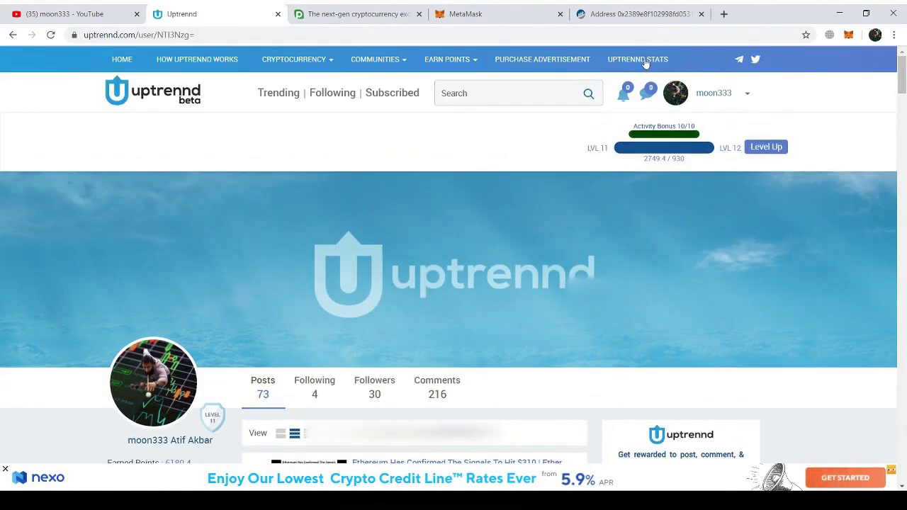
{"action": "left_click", "coordinate": [747, 95]}
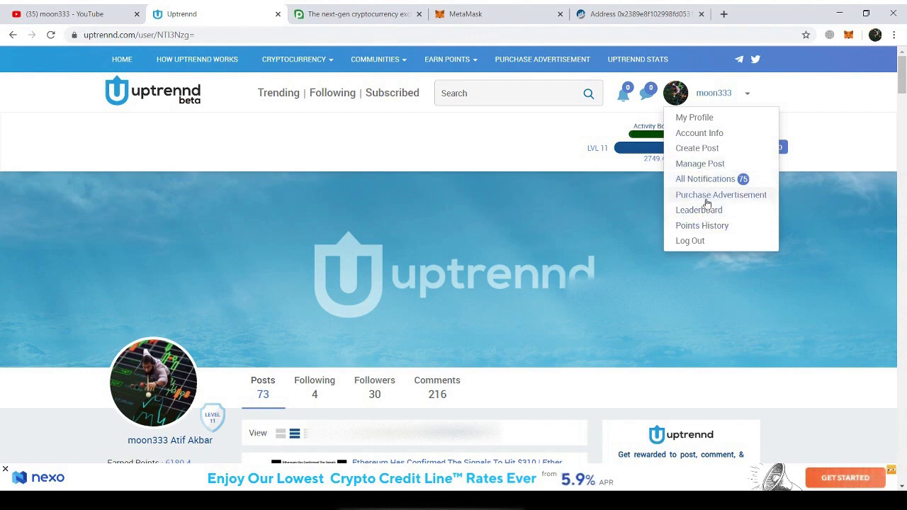
{"action": "left_click", "coordinate": [709, 133]}
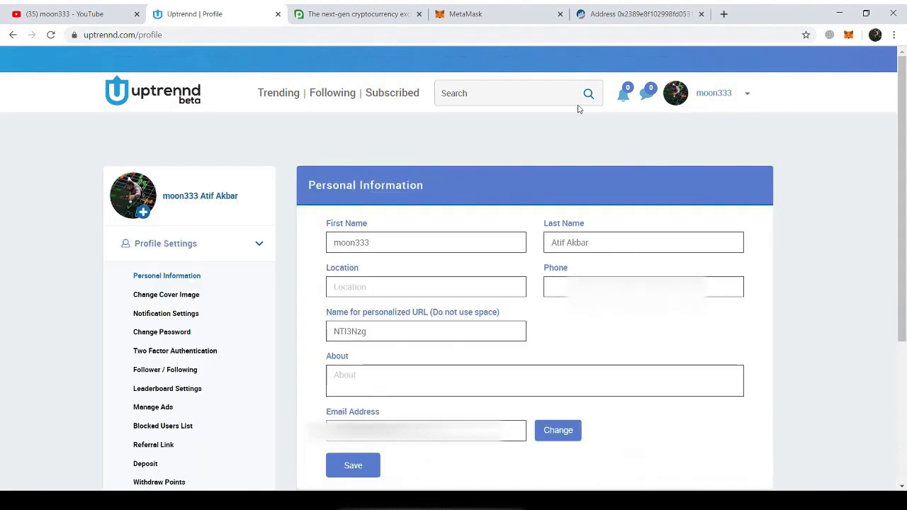
{"action": "scroll", "coordinate": [721, 193], "scroll_direction": "down", "scroll_amount": 2}
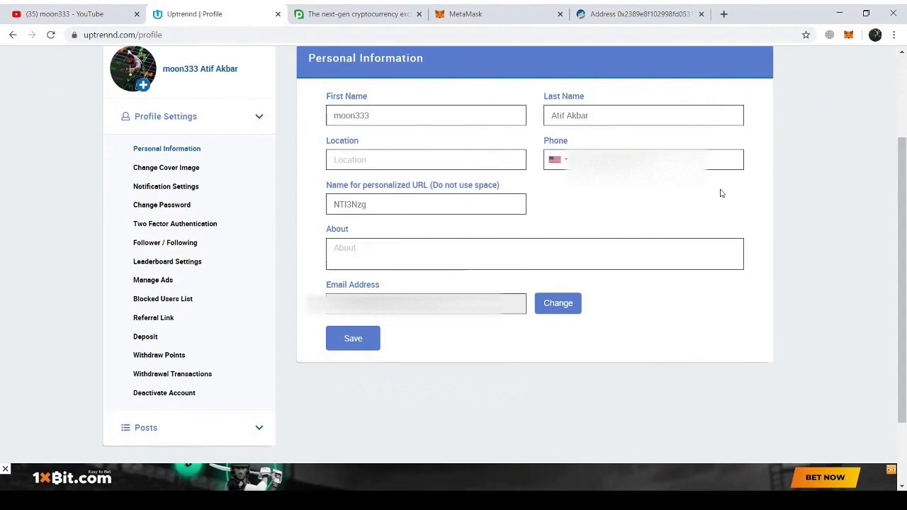
{"action": "left_click", "coordinate": [173, 357]}
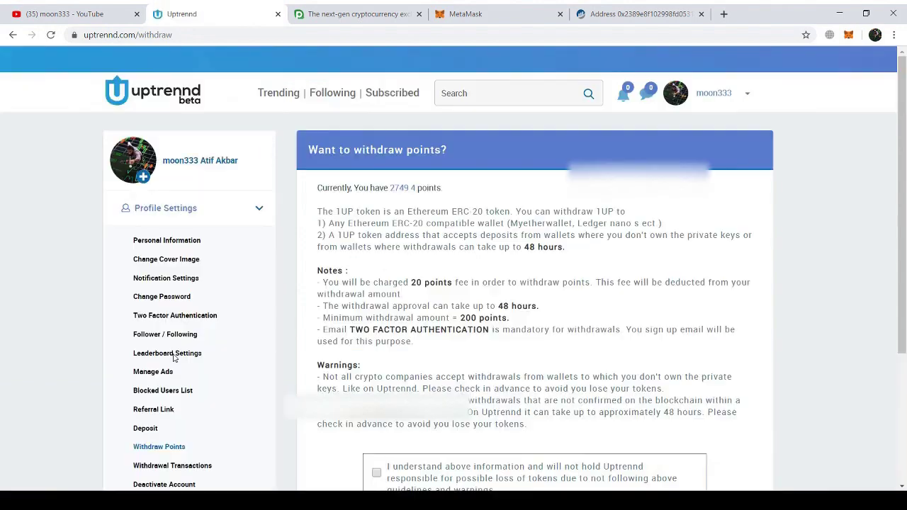
{"action": "scroll", "coordinate": [906, 203], "scroll_direction": "down", "scroll_amount": 2}
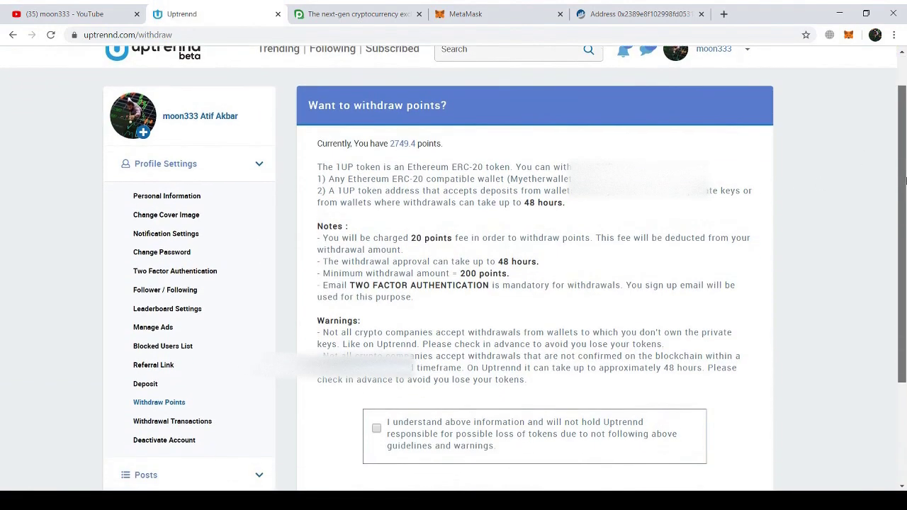
{"action": "scroll", "coordinate": [906, 204], "scroll_direction": "down", "scroll_amount": 1}
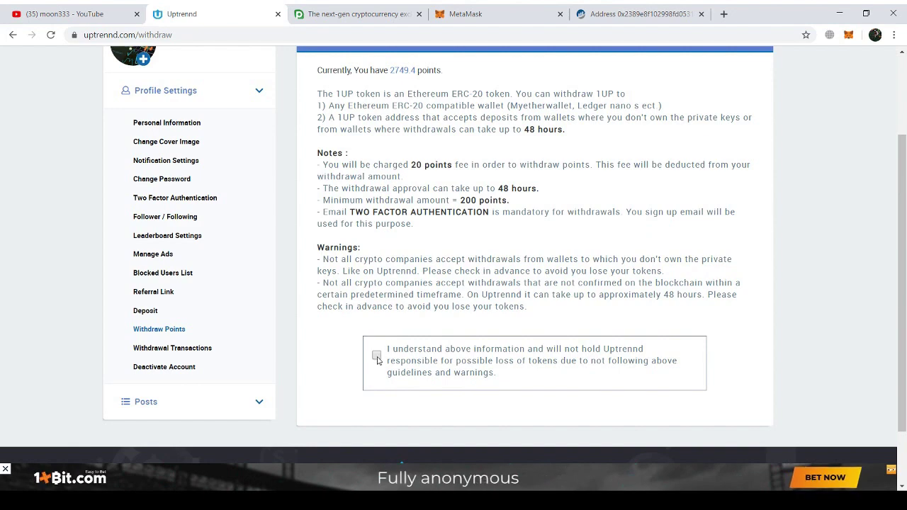
Accept the withdrawal guidelines and warnings, and set the number of points to withdraw to 2729
{"action": "left_click", "coordinate": [378, 357]}
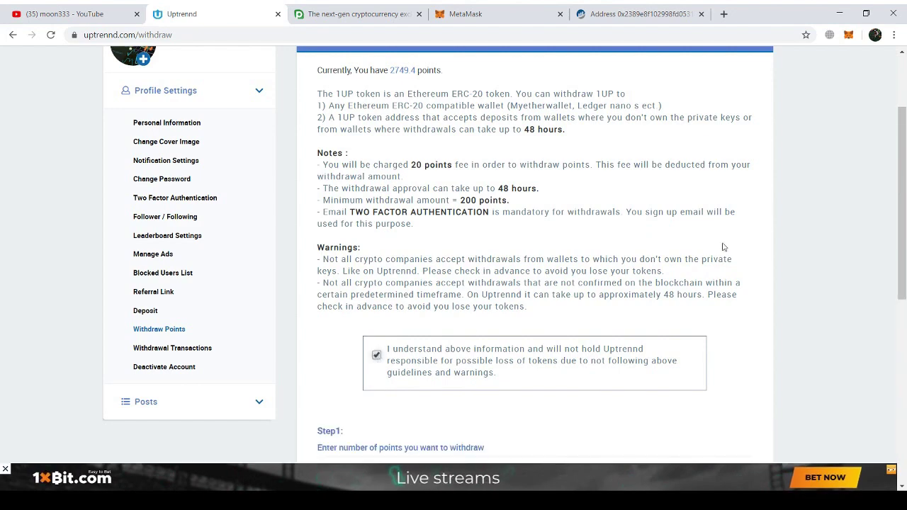
{"action": "left_click_drag", "start_coordinate": [905, 179], "coordinate": [905, 296]}
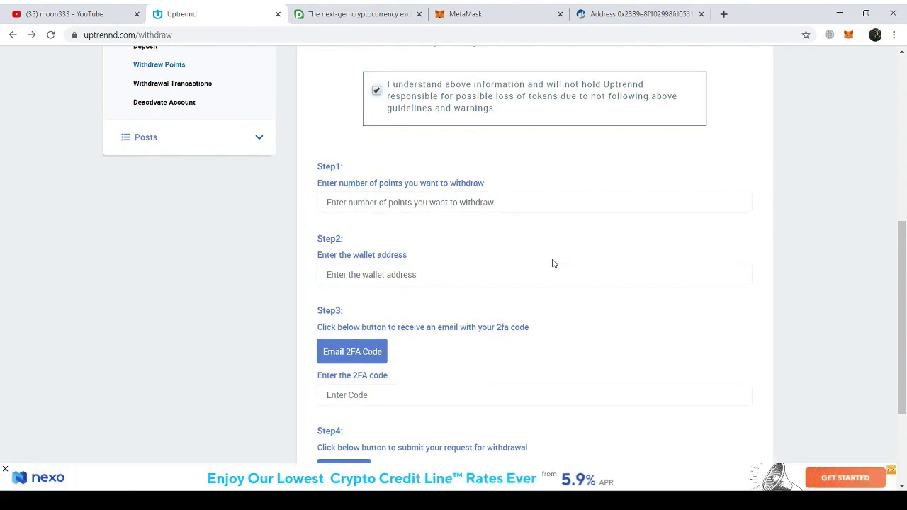
{"action": "left_click", "coordinate": [513, 203]}
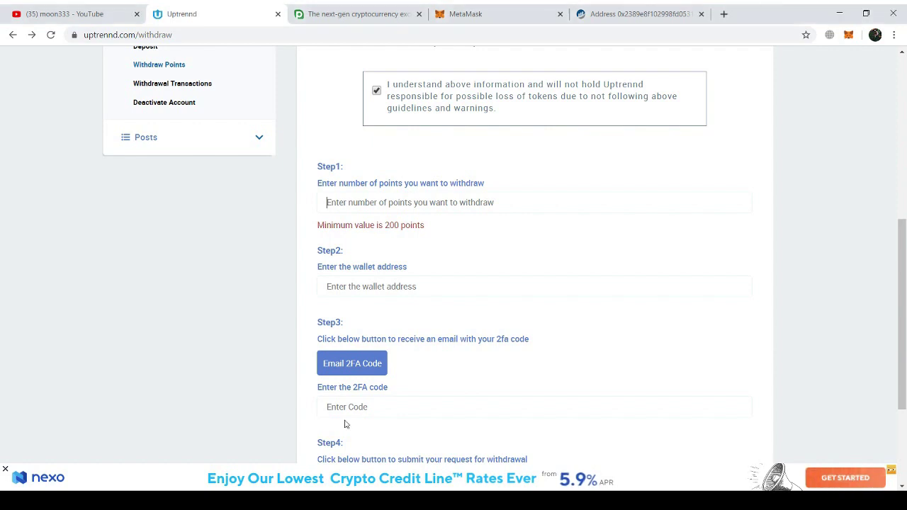
{"action": "type", "text": "27"}
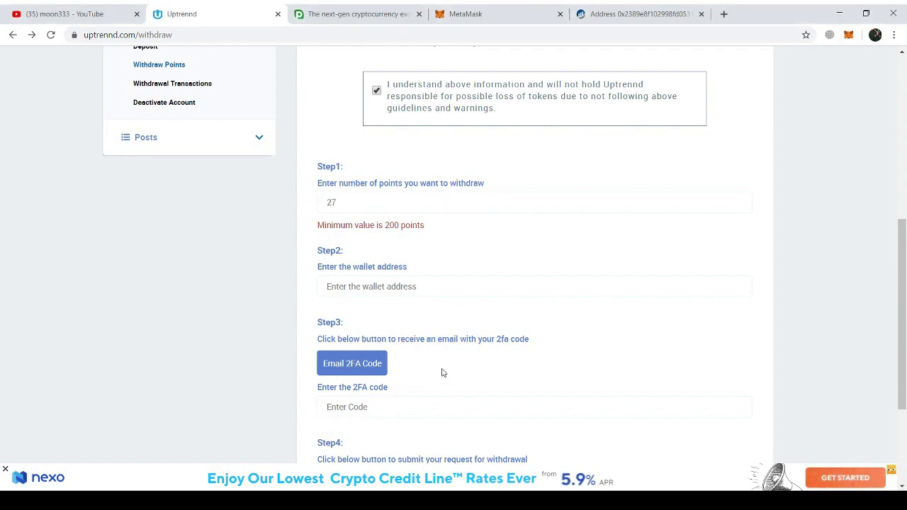
{"action": "type", "text": "29"}
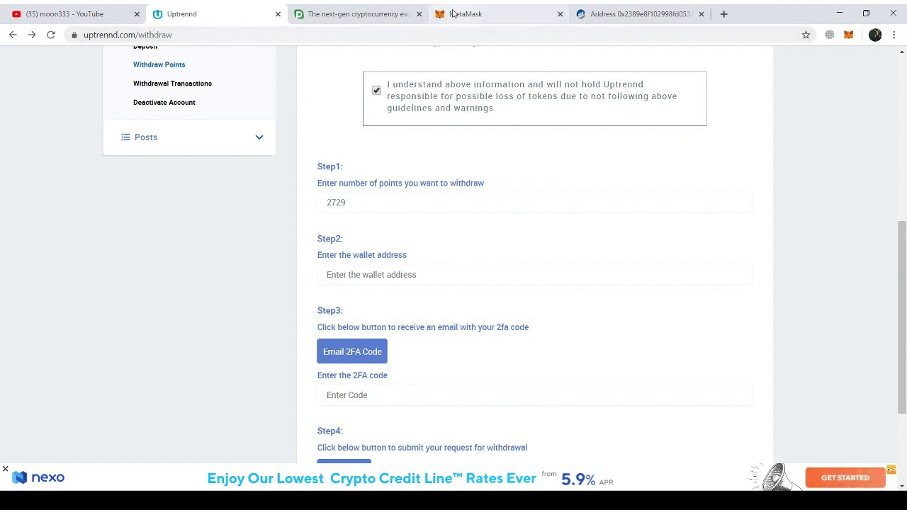
Copy the Account 3 wallet address from MetaMask and enter it as the wallet address in the Uptrennd withdrawal form
{"action": "left_click", "coordinate": [454, 14]}
{"action": "left_click", "coordinate": [291, 218]}
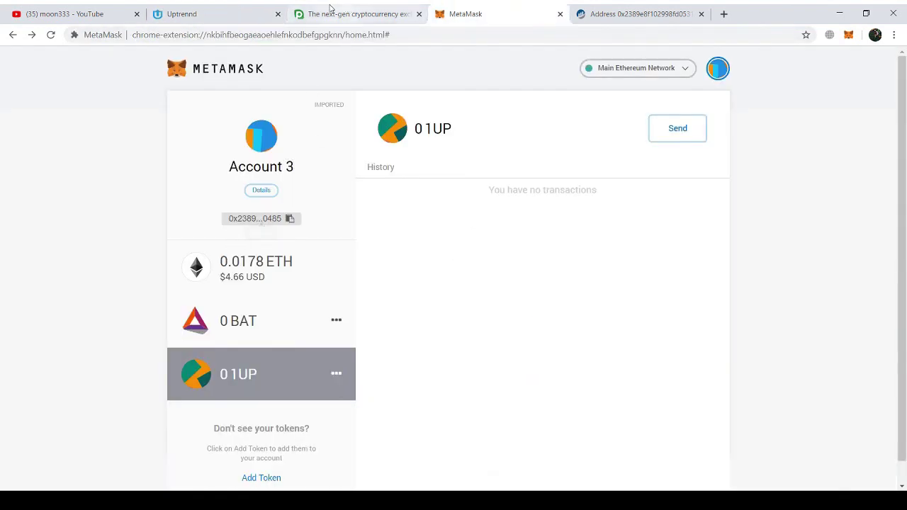
{"action": "left_click", "coordinate": [212, 14]}
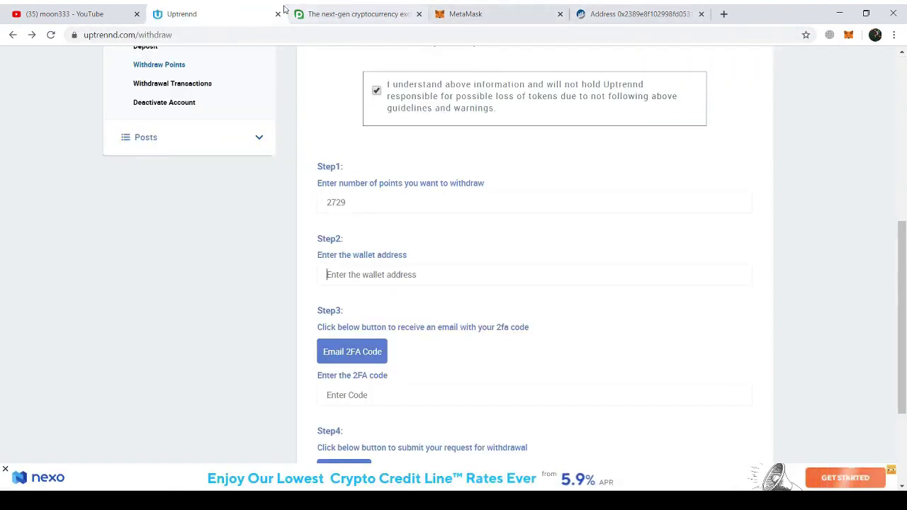
{"action": "left_click", "coordinate": [379, 282]}
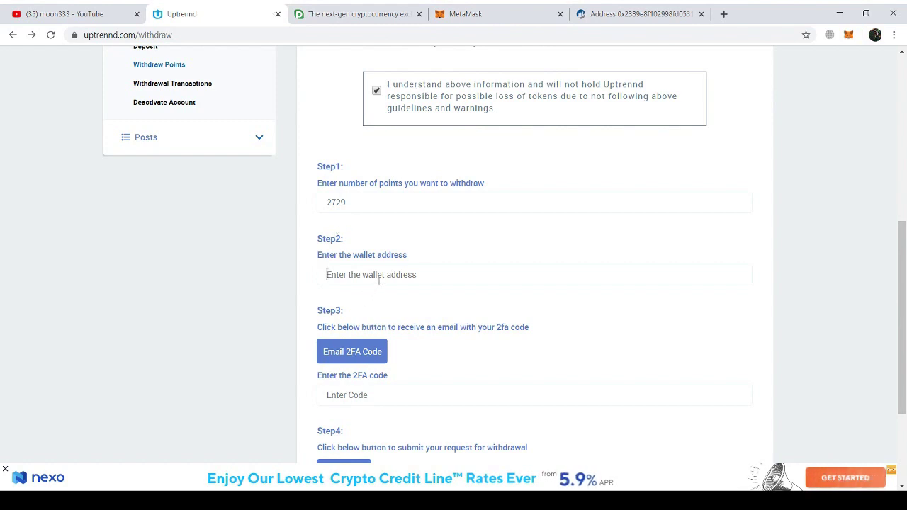
{"action": "key", "text": "ctrl+v"}
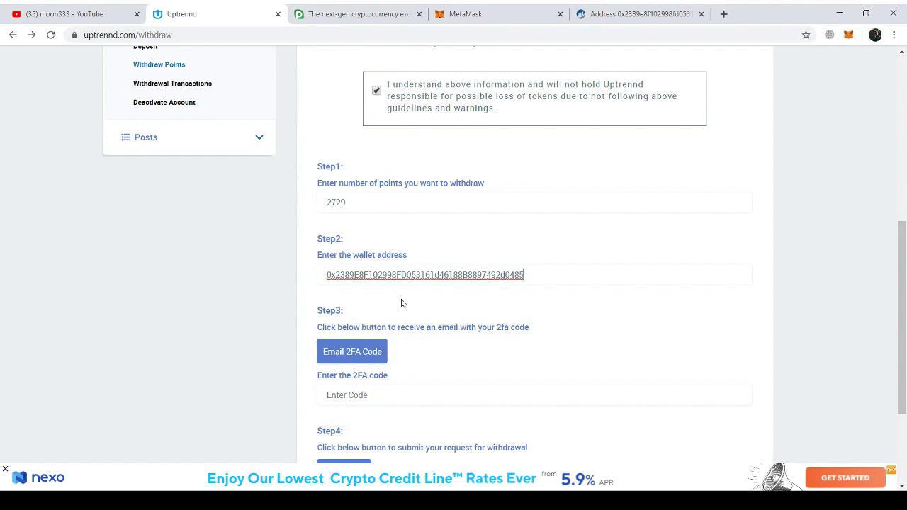
{"action": "left_click", "coordinate": [402, 303]}
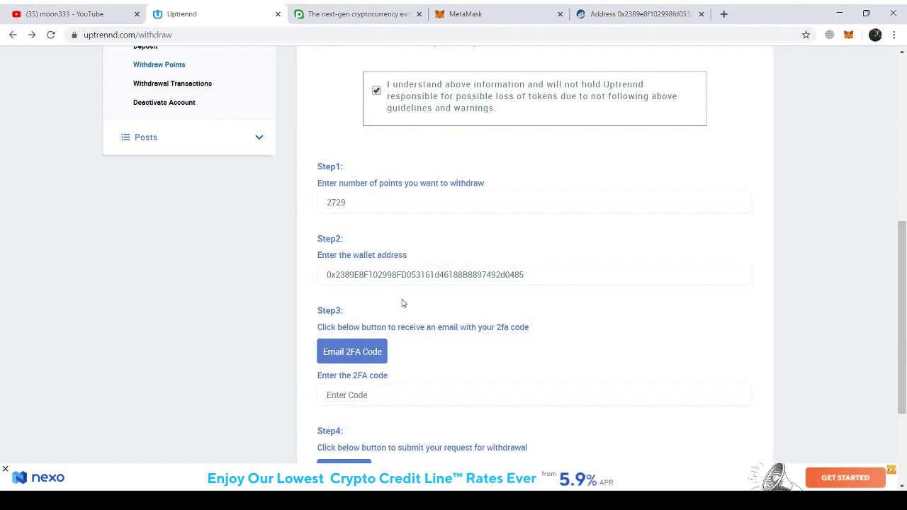
Have the 2FA code sent by email and submit the withdrawal request with that verification code entered
{"action": "left_click", "coordinate": [362, 360]}
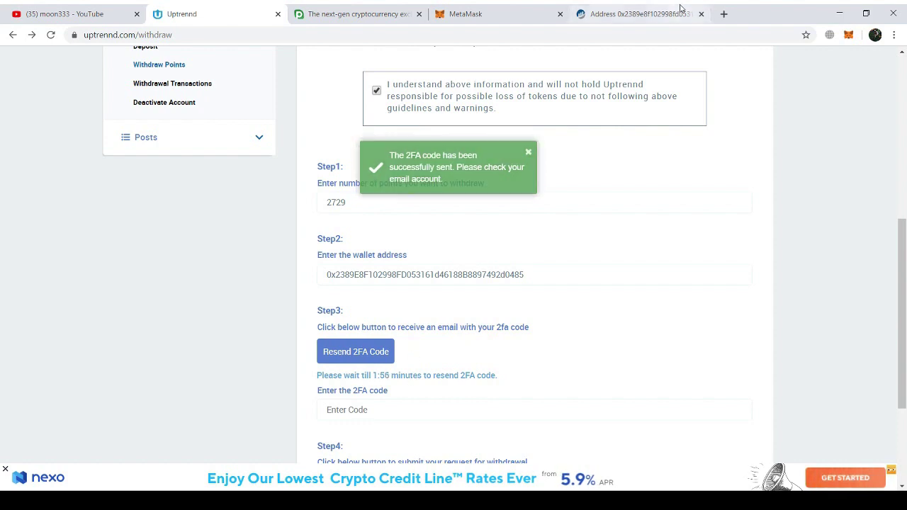
{"action": "left_click", "coordinate": [724, 14]}
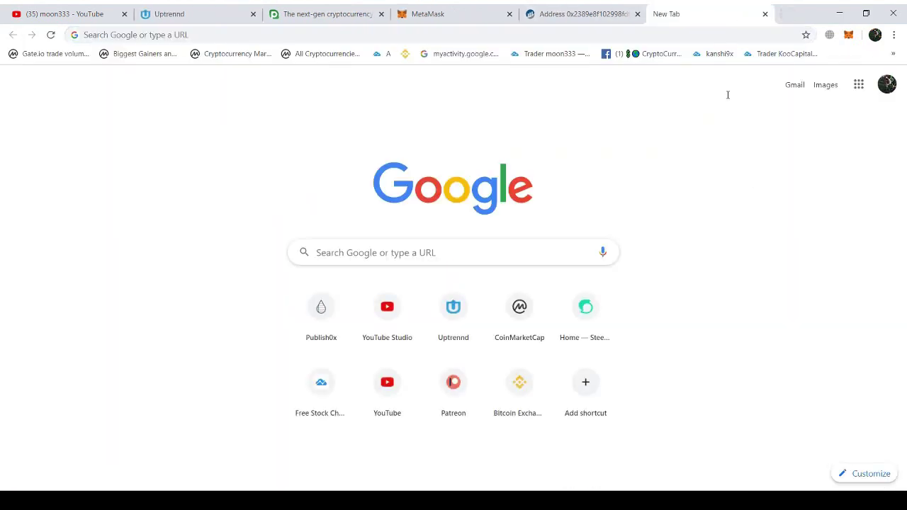
{"action": "key", "text": "ctrl+w"}
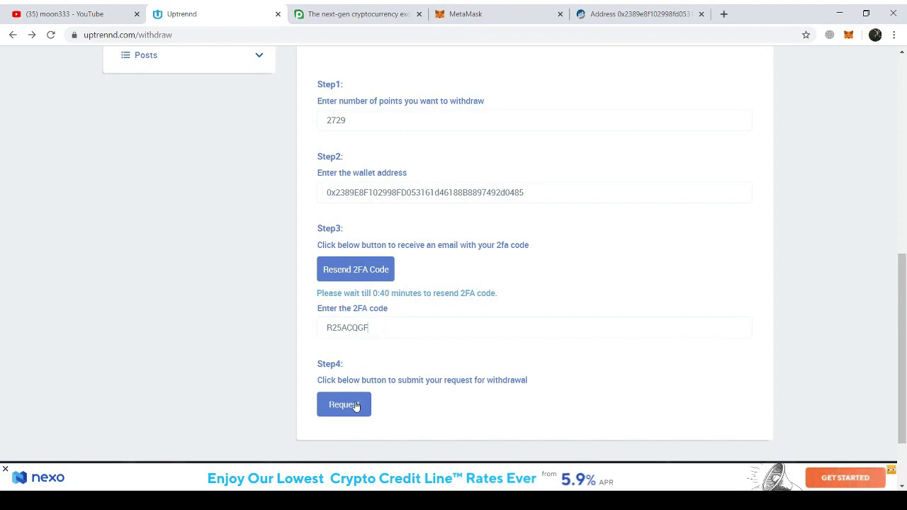
{"action": "left_click", "coordinate": [355, 405]}
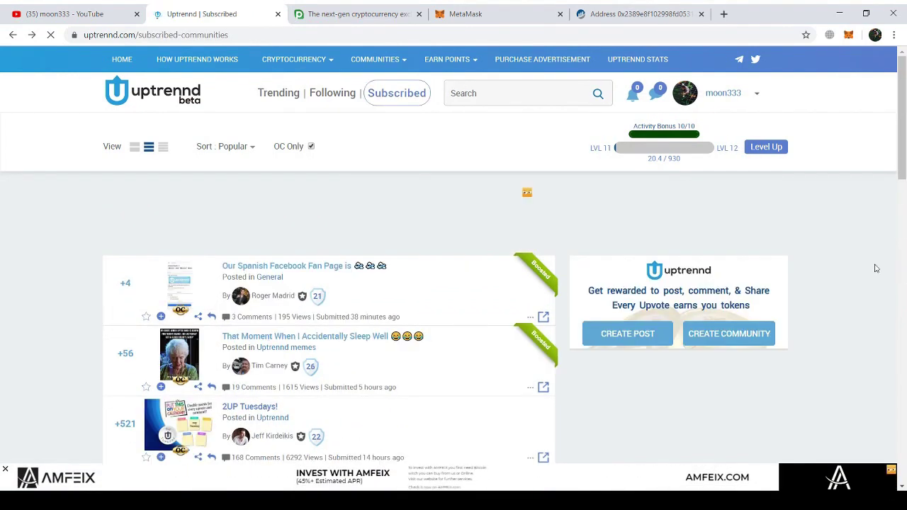
Check the withdrawal entry in the points history and the earned points, total points and balance on the profile page
{"action": "left_click", "coordinate": [757, 98]}
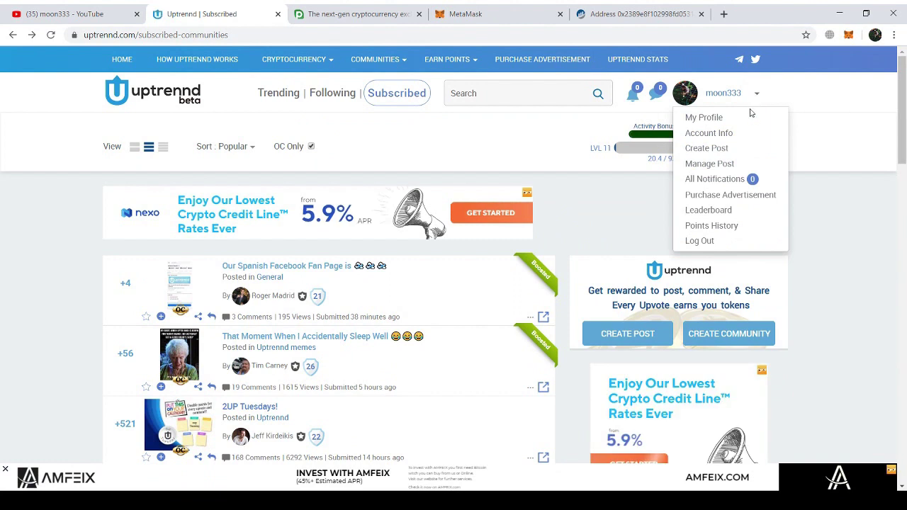
{"action": "left_click", "coordinate": [711, 227]}
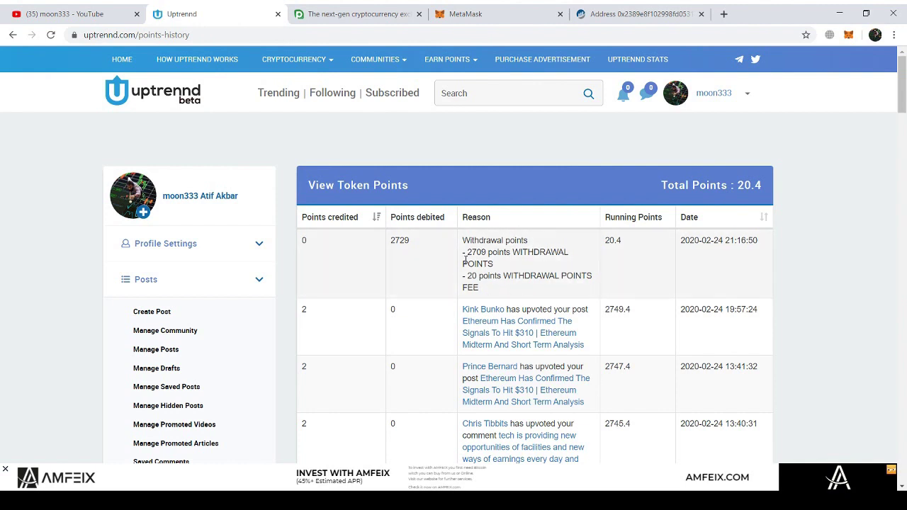
{"action": "left_click", "coordinate": [744, 99]}
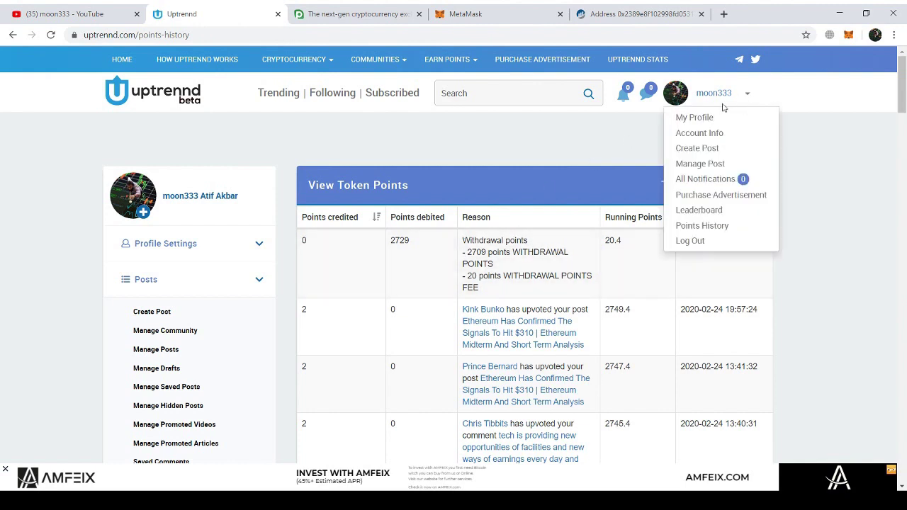
{"action": "left_click", "coordinate": [713, 120]}
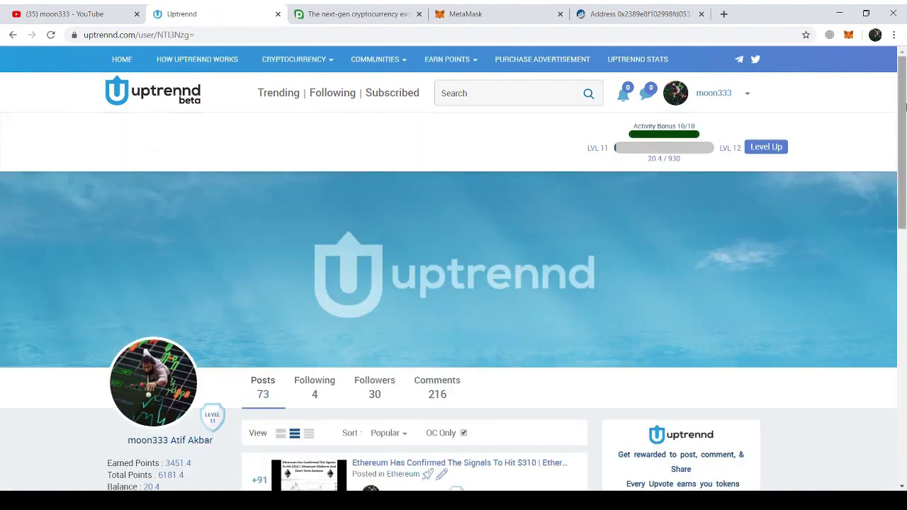
{"action": "scroll", "coordinate": [360, 260], "scroll_direction": "down", "scroll_amount": 2}
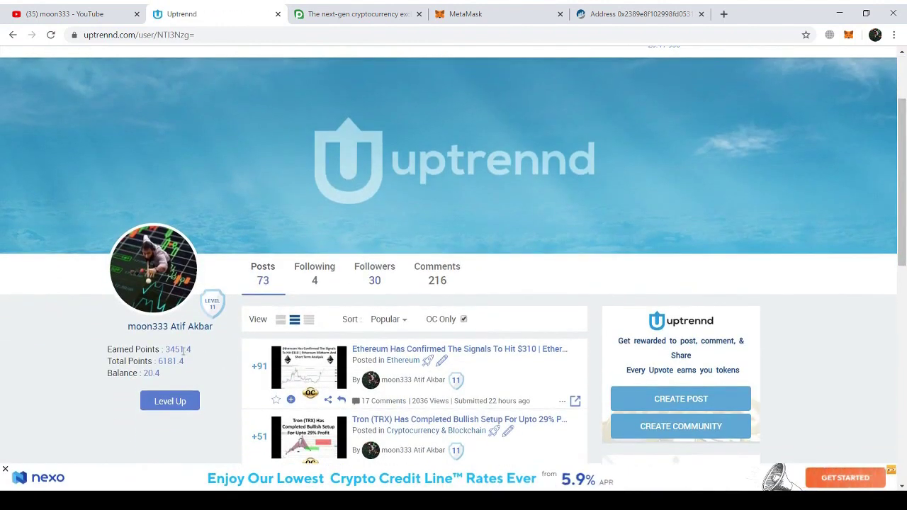